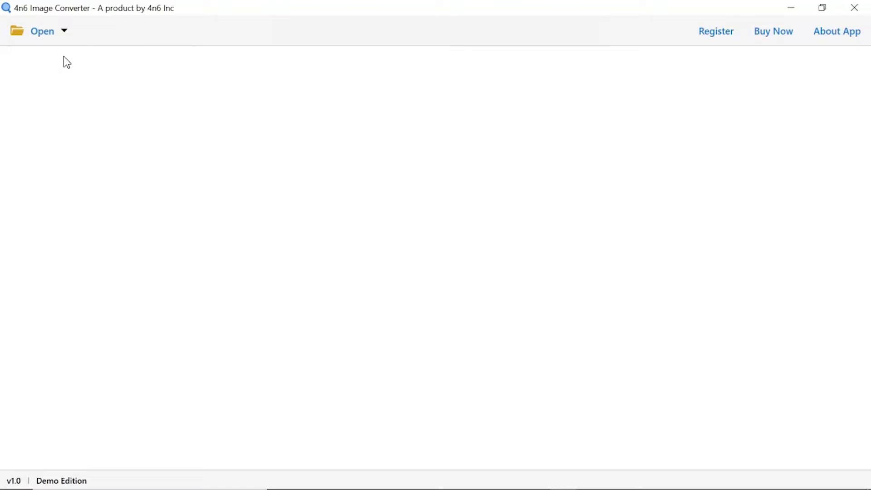
Load the WEBP Images folder from Desktop\Images as the WEBP source
click(59, 34)
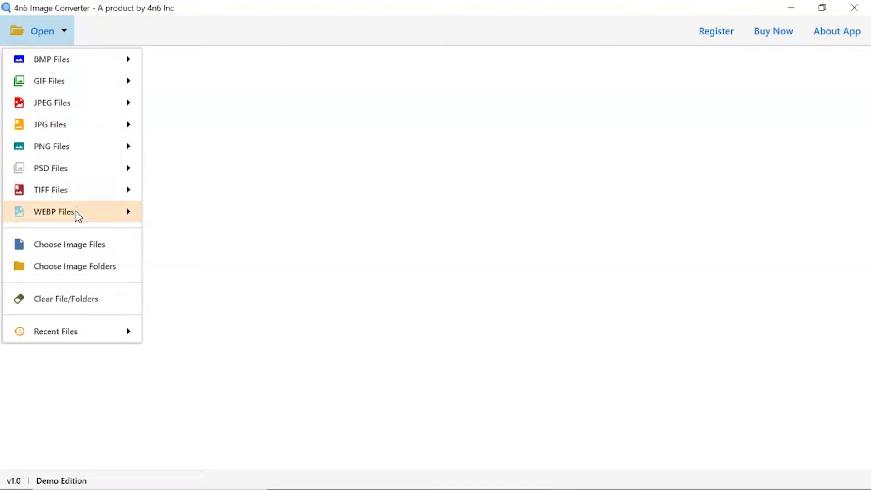
mouse_move(54, 212)
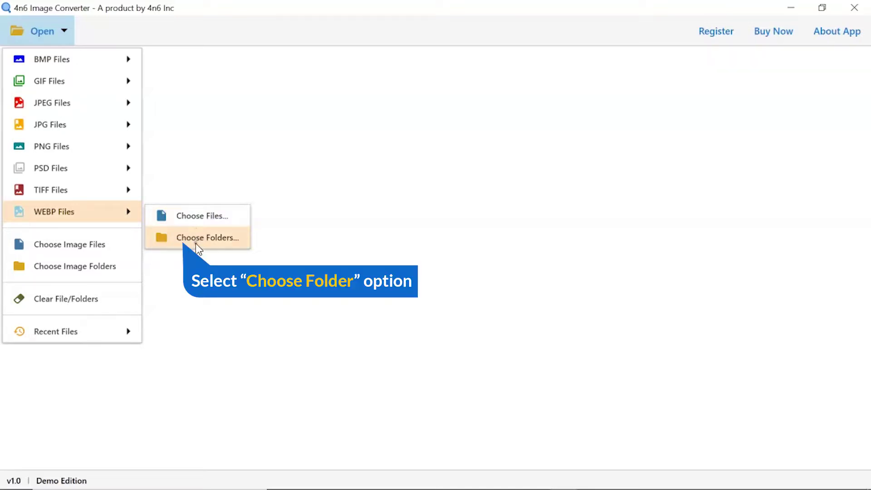
click(196, 238)
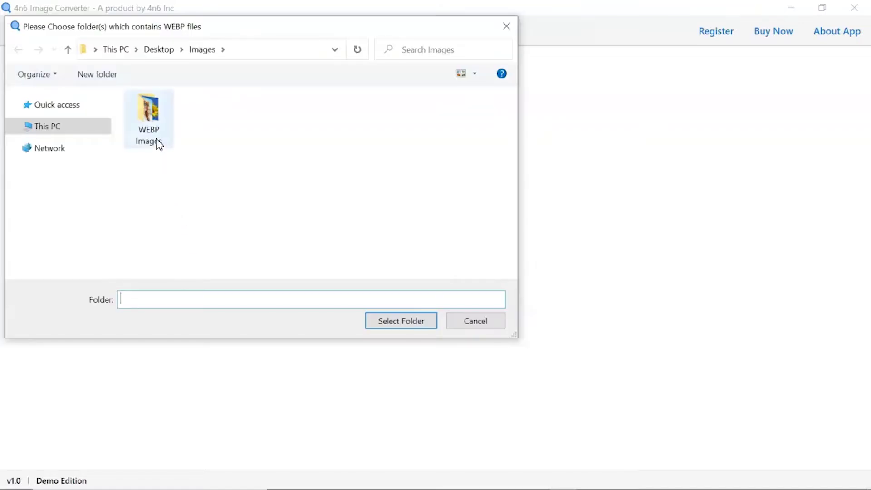
click(148, 117)
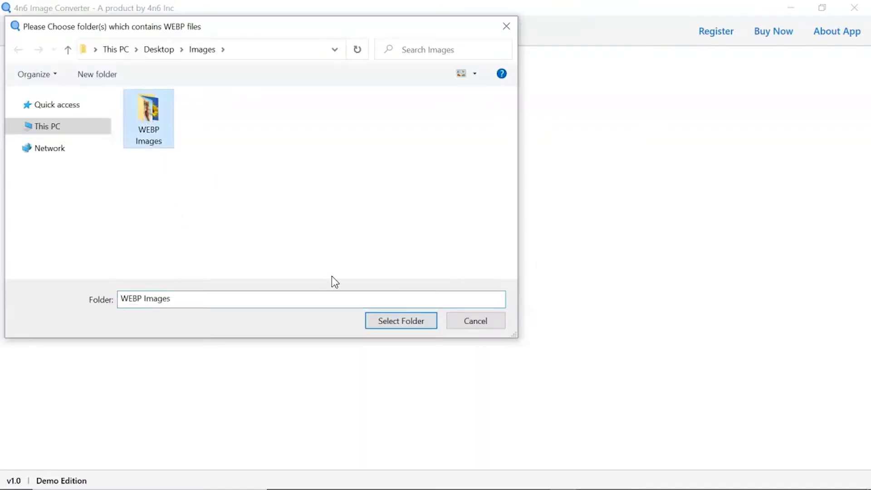
click(402, 321)
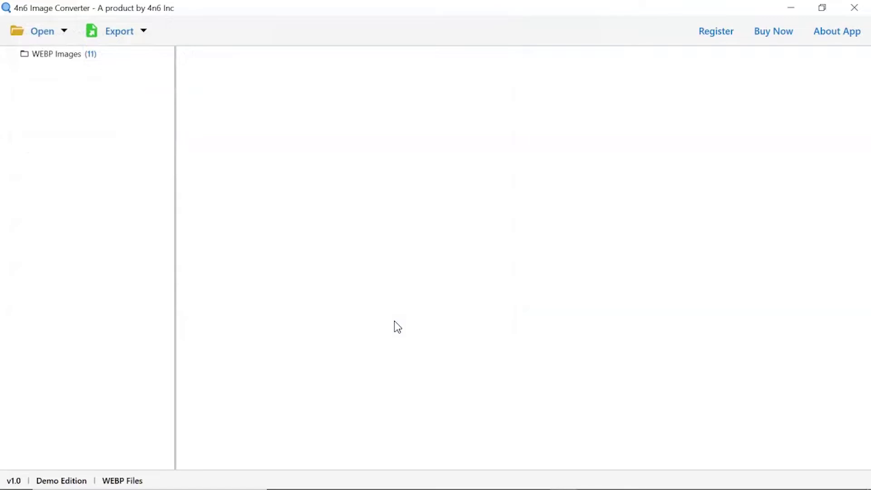
Expand WEBP Images (11) and preview the yellow rose 41Oa82MqFEL.webp
click(31, 54)
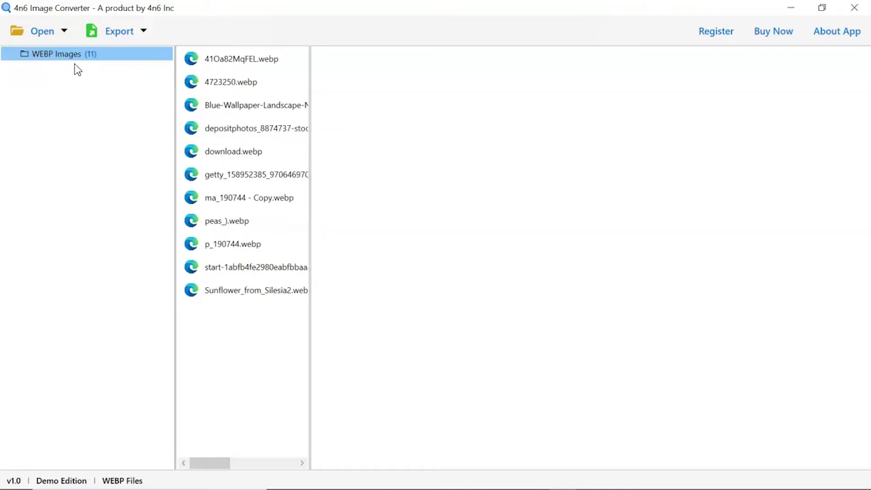
click(255, 63)
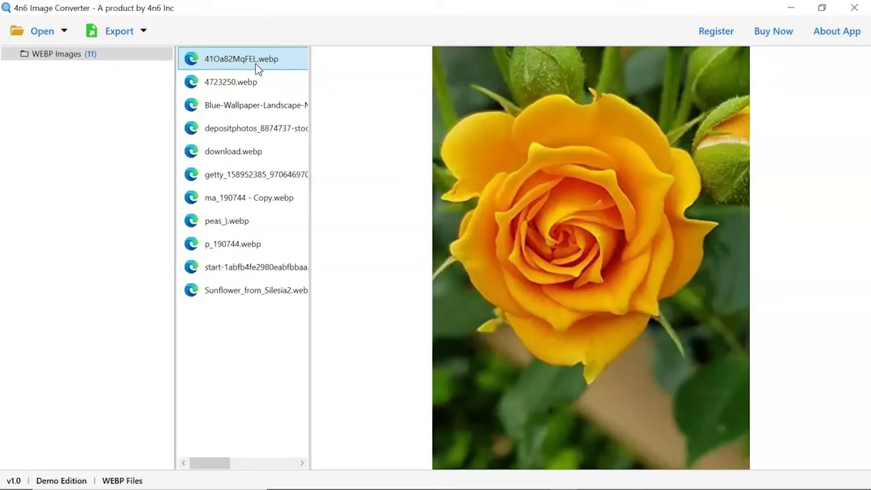
Choose GIF as the export format and check the WEBP Images folder for conversion
click(145, 31)
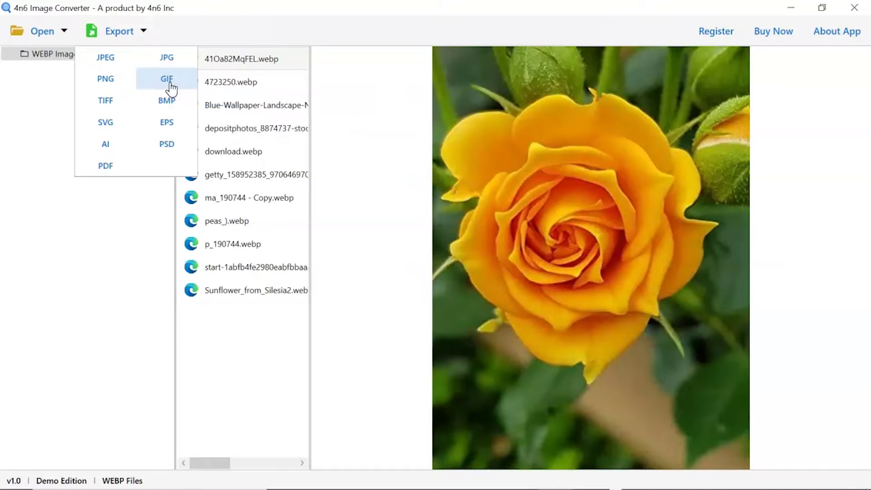
click(170, 83)
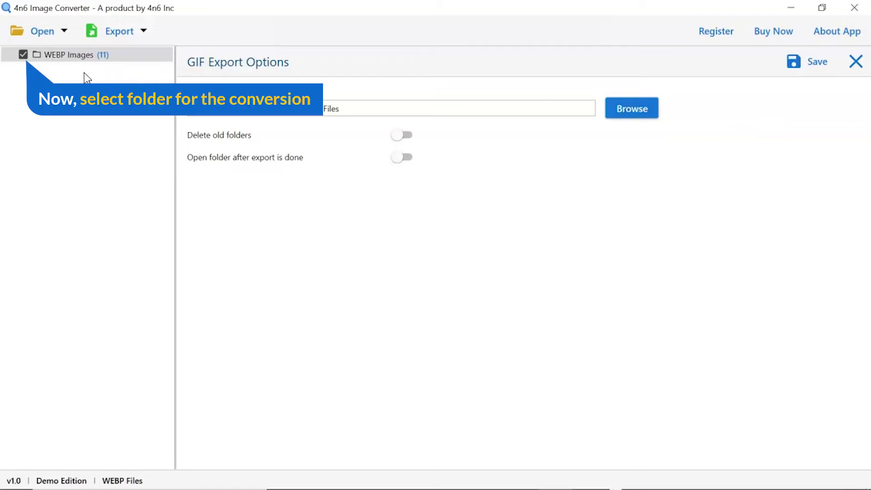
click(25, 58)
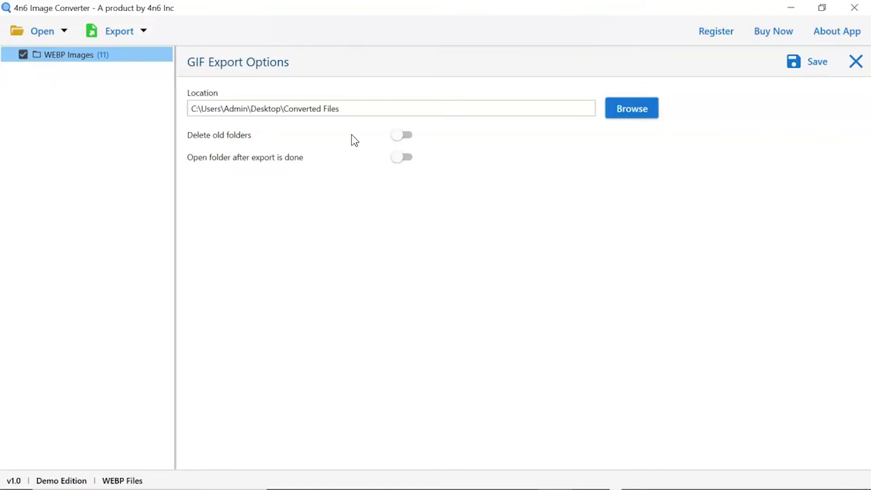
Set Desktop\Converted Files as the GIF output folder
click(632, 114)
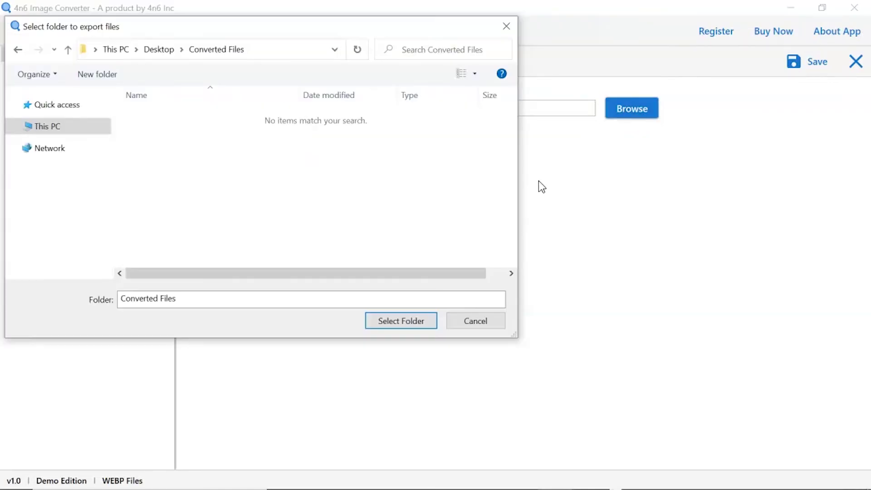
click(401, 321)
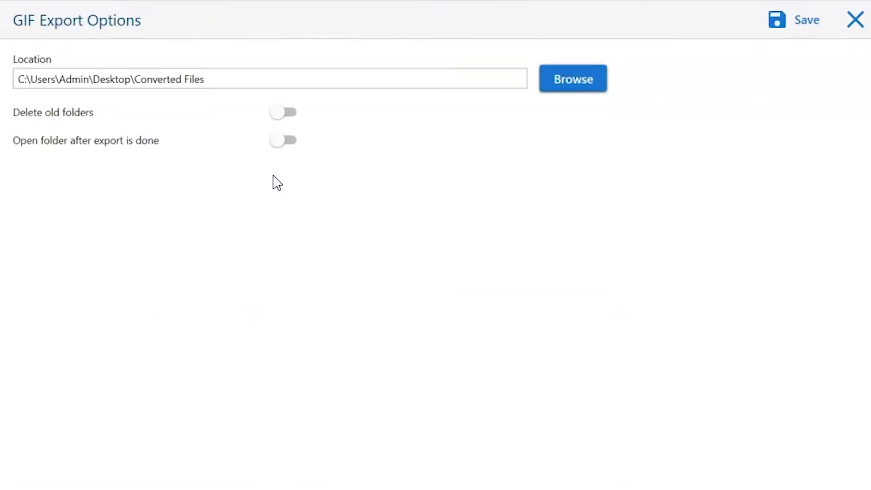
click(277, 114)
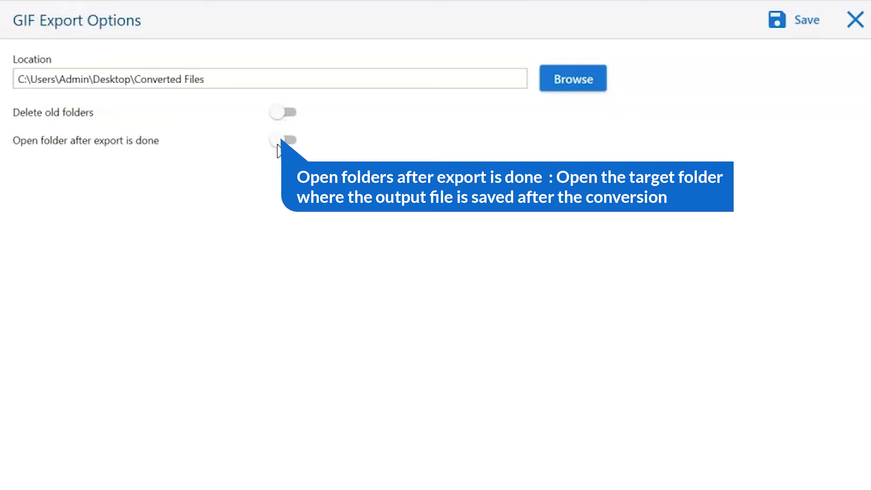
click(281, 142)
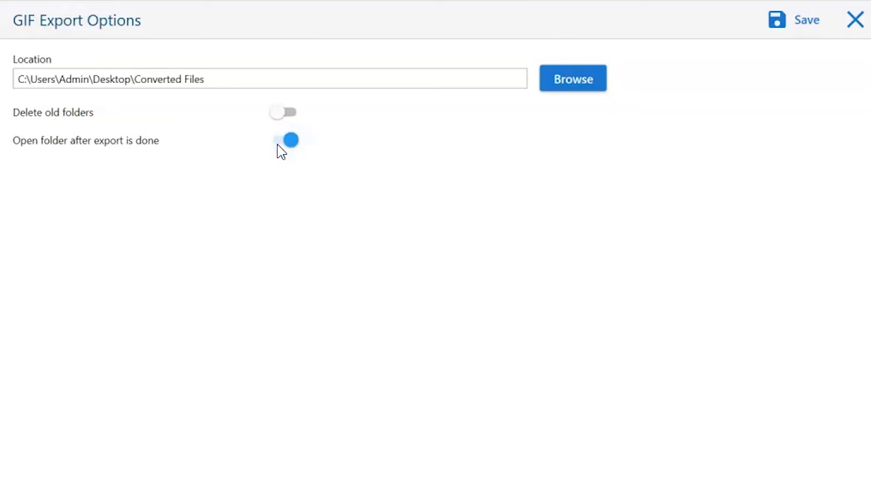
click(280, 146)
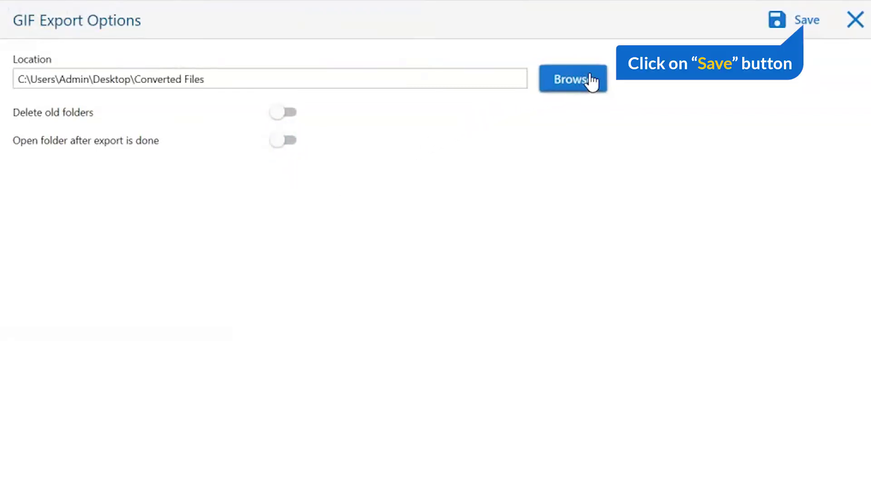
Export the images to GIF, dismiss the demo two-item limit notice, and open the output folder
click(805, 22)
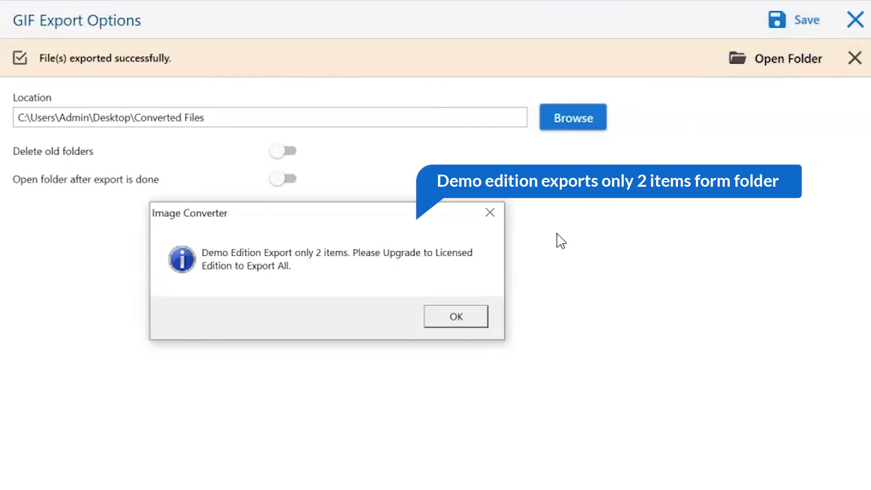
click(455, 318)
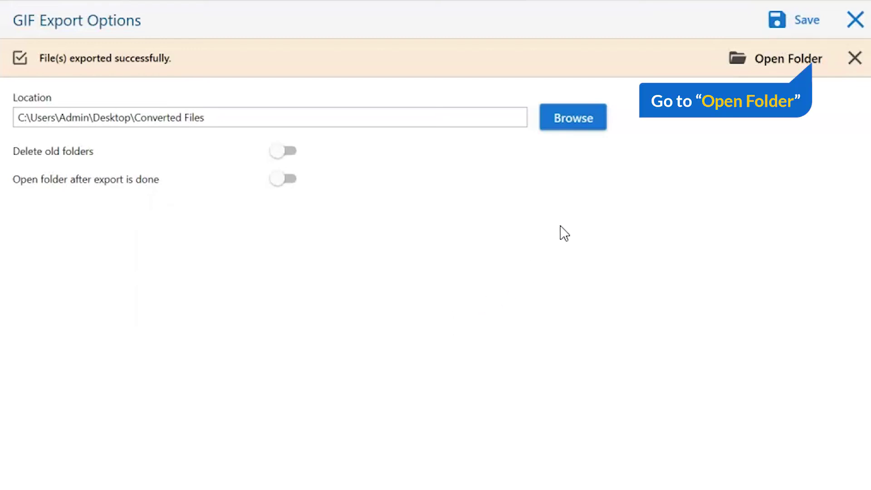
click(776, 61)
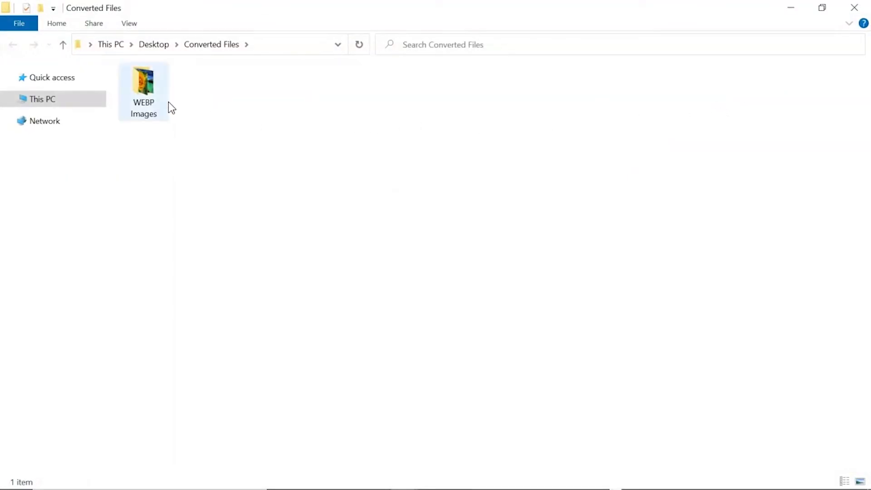
Open the WEBP Images subfolder to show 41Oa82MqFEL.gif and 4723250.gif
click(151, 93)
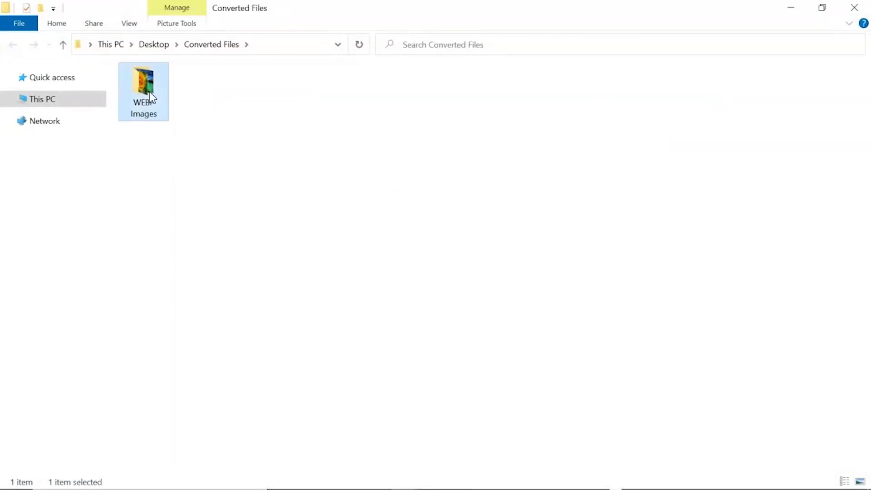
double_click(150, 92)
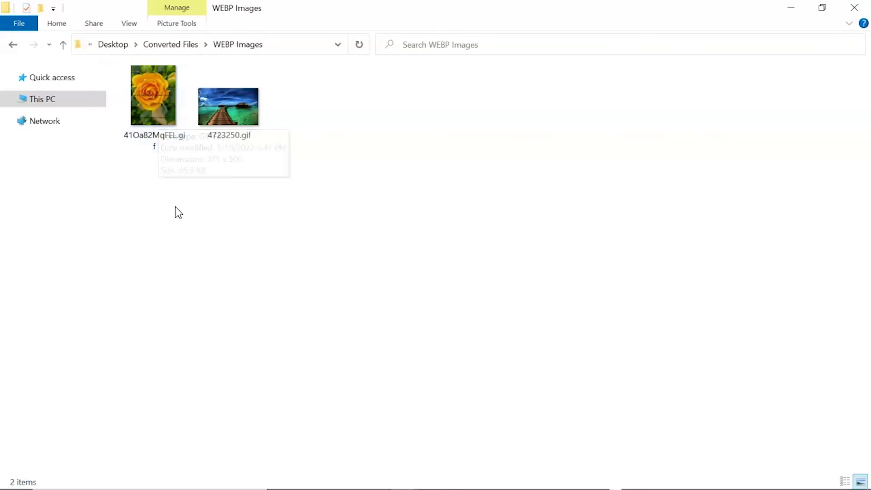